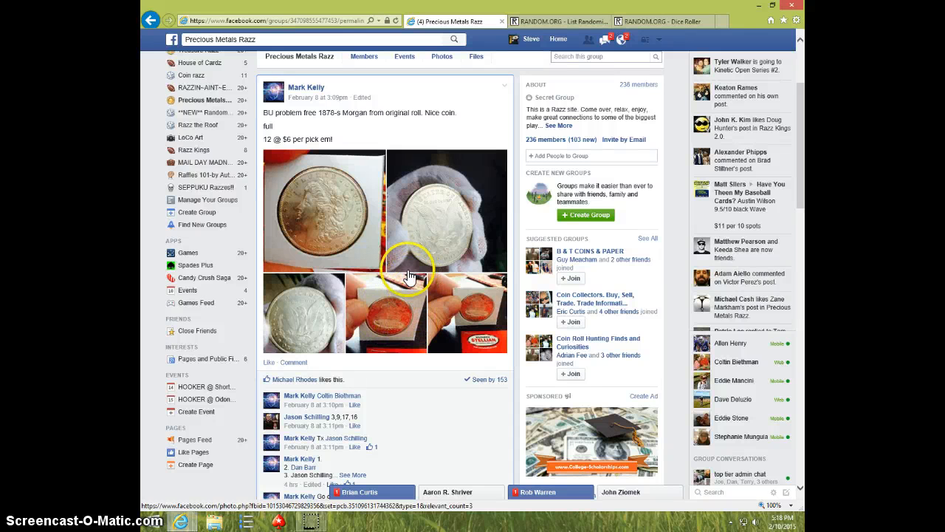
{"action": "scroll", "coordinate": [393, 252], "scroll_direction": "down", "scroll_amount": 2}
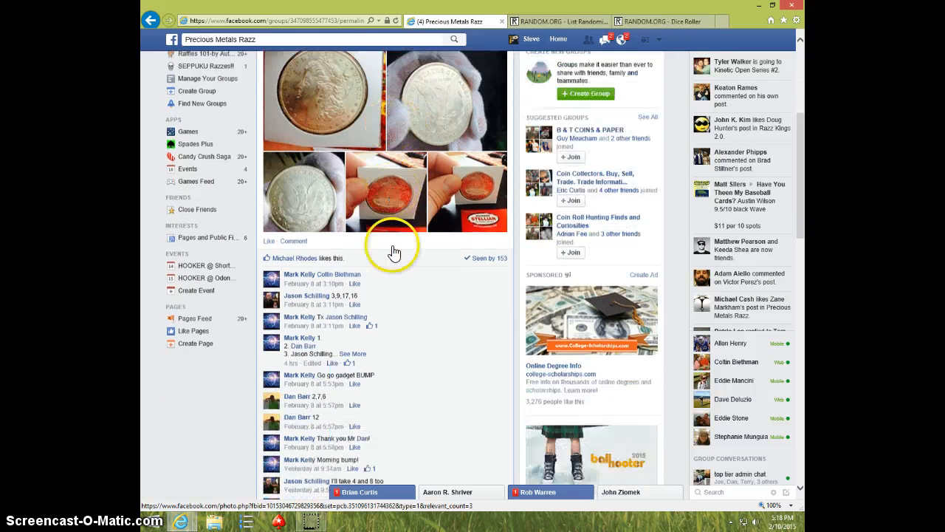
{"action": "scroll", "coordinate": [394, 251], "scroll_direction": "down", "scroll_amount": 3}
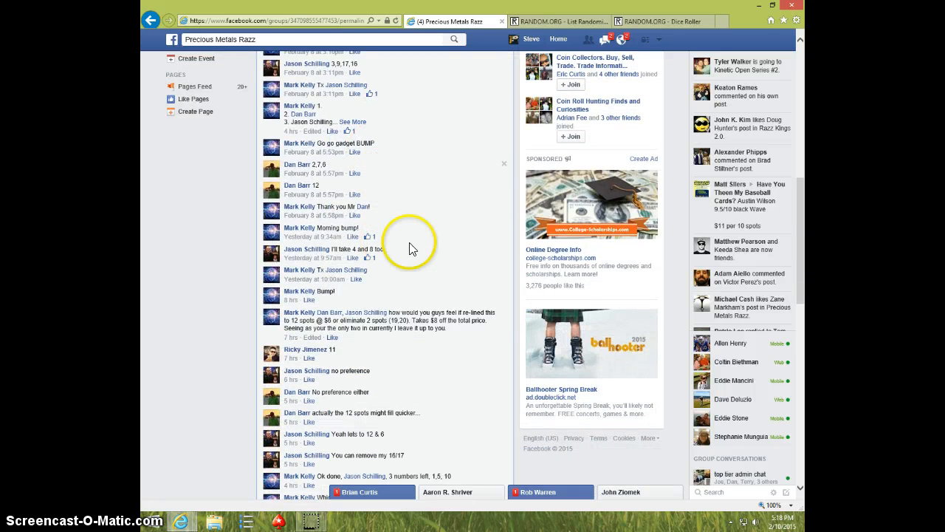
{"action": "scroll", "coordinate": [413, 296], "scroll_direction": "down", "scroll_amount": 5}
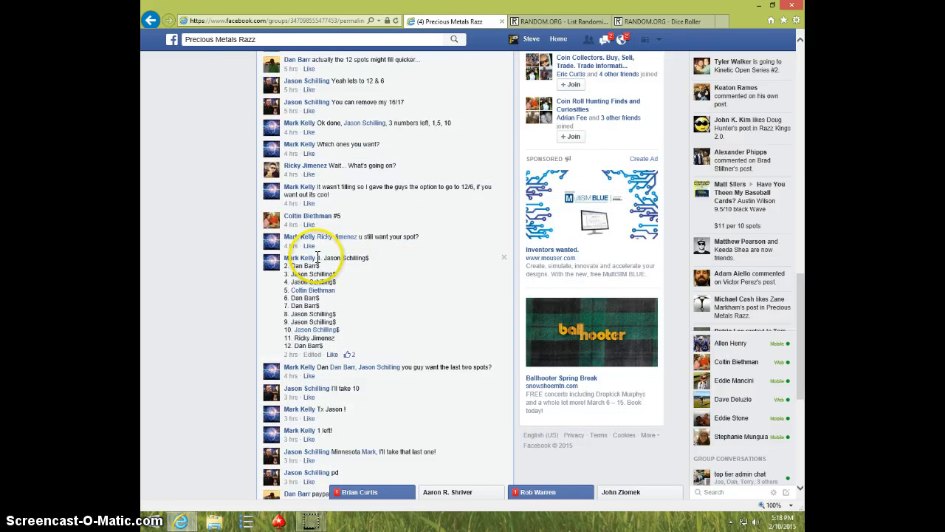
- Copy the numbered 12-spot list of participant names from the raffle post's comment
{"action": "left_click_drag", "start_coordinate": [318, 256], "coordinate": [331, 344]}
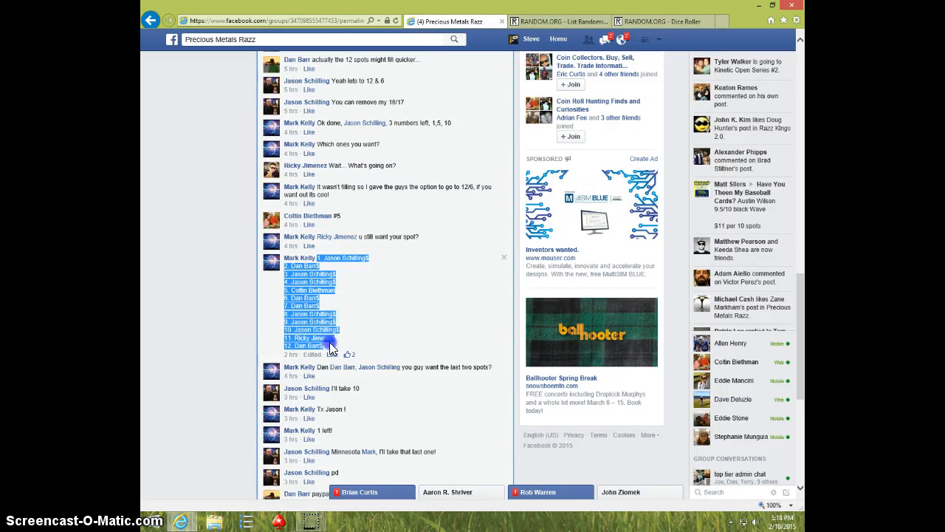
{"action": "right_click", "coordinate": [302, 319]}
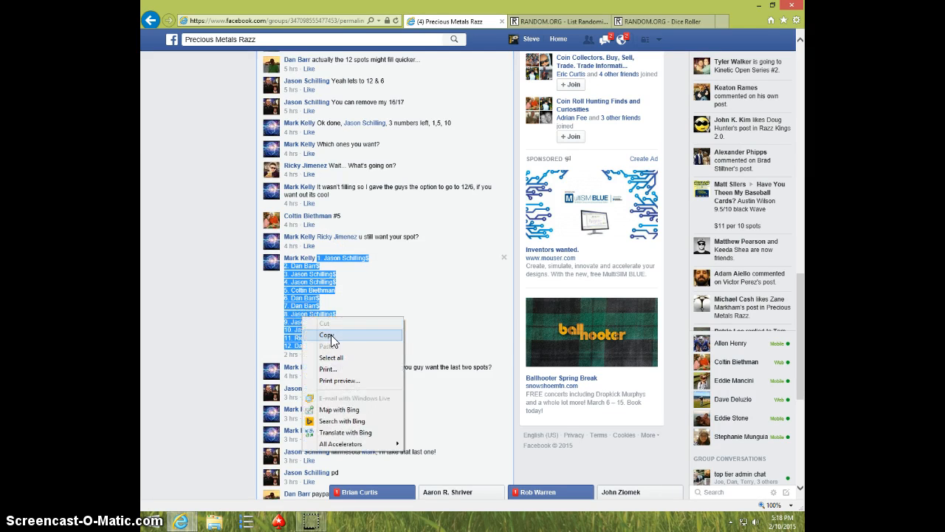
{"action": "left_click", "coordinate": [325, 332]}
{"action": "scroll", "coordinate": [348, 333], "scroll_direction": "up", "scroll_amount": 5}
{"action": "scroll", "coordinate": [360, 313], "scroll_direction": "up", "scroll_amount": 3}
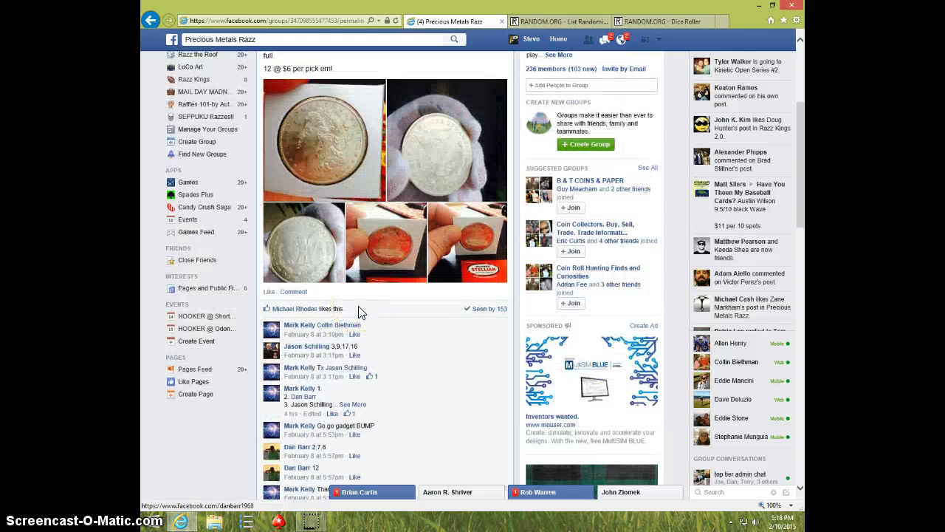
{"action": "scroll", "coordinate": [359, 306], "scroll_direction": "down", "scroll_amount": 6}
{"action": "scroll", "coordinate": [359, 305], "scroll_direction": "down", "scroll_amount": 2}
{"action": "scroll", "coordinate": [350, 306], "scroll_direction": "down", "scroll_amount": 4}
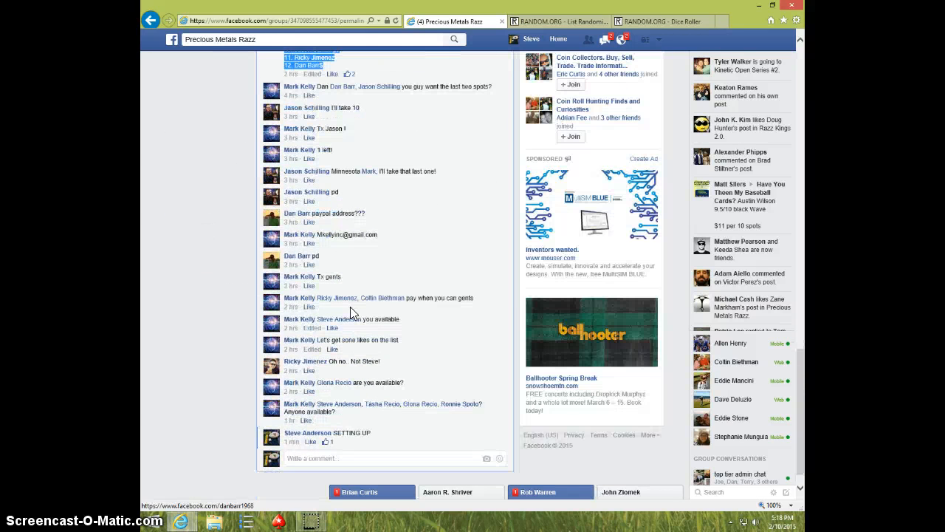
- Post a 'LIVE' comment under the raffle thread and show the system clock
{"action": "left_click", "coordinate": [309, 456]}
{"action": "type", "text": "LIVE"}
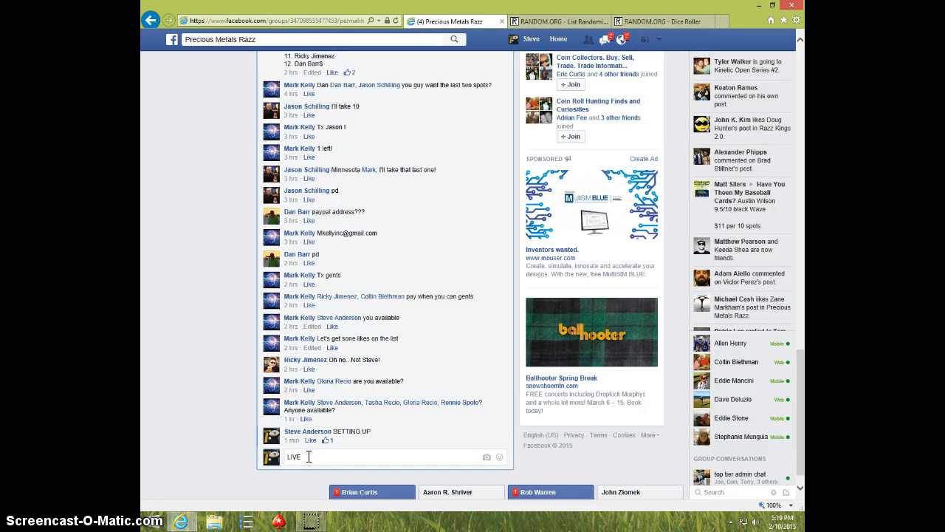
{"action": "key", "text": "Return"}
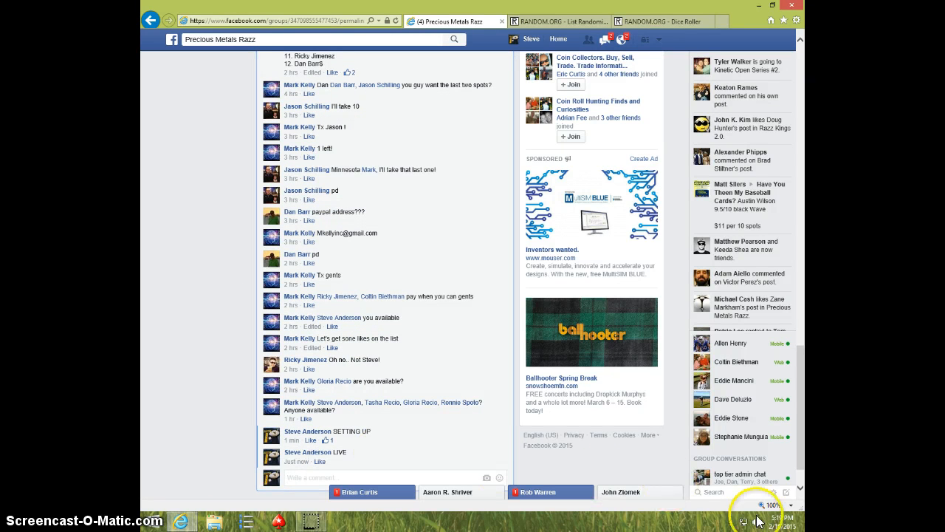
{"action": "left_click", "coordinate": [768, 516]}
- Paste the copied 12-name list into the List Randomizer text box
{"action": "left_click", "coordinate": [539, 21]}
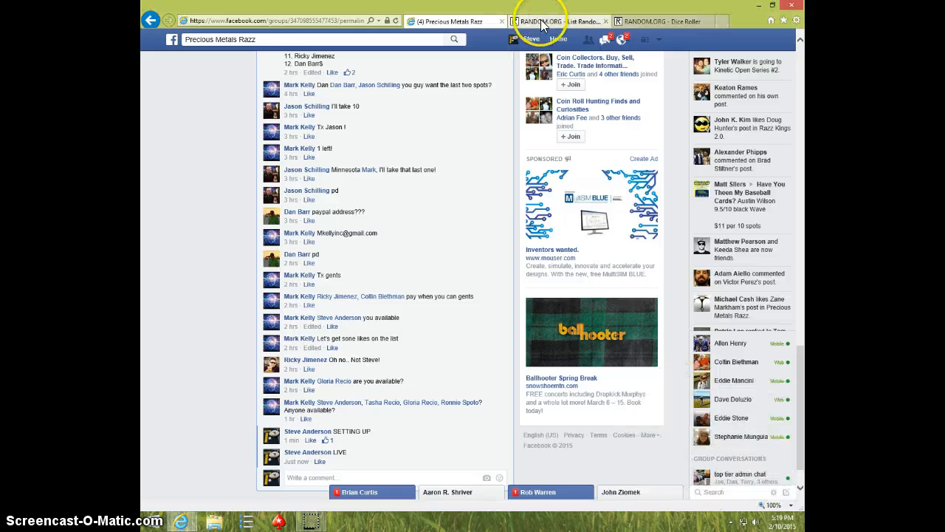
{"action": "left_click", "coordinate": [538, 21]}
{"action": "left_click", "coordinate": [344, 256]}
{"action": "right_click", "coordinate": [344, 255]}
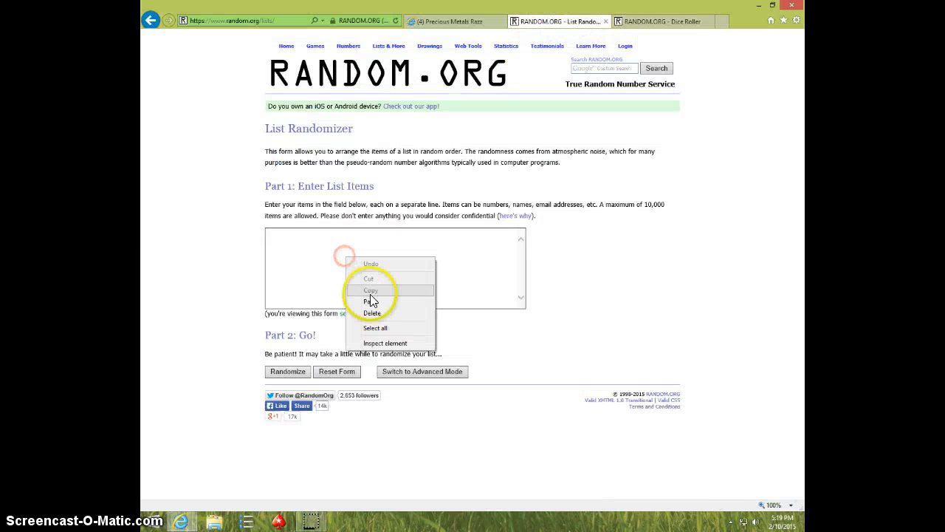
{"action": "left_click", "coordinate": [373, 300]}
{"action": "scroll", "coordinate": [404, 287], "scroll_direction": "up", "scroll_amount": 1}
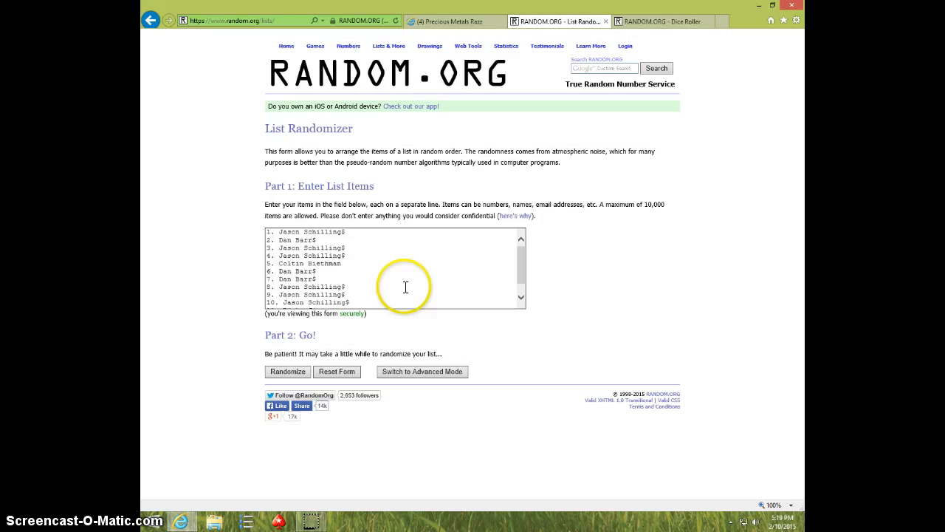
- Roll two dice on the Dice Roller page, return to the list and show the clock
{"action": "left_click", "coordinate": [644, 25]}
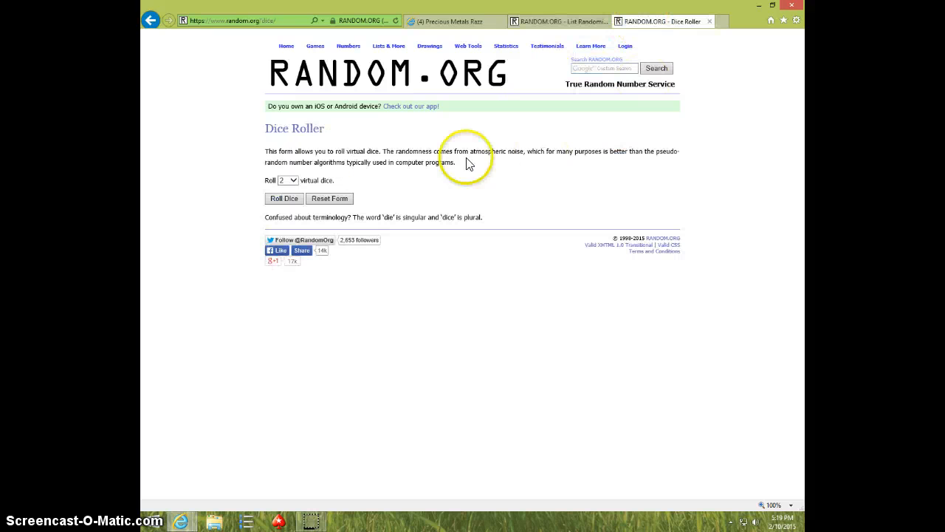
{"action": "left_click", "coordinate": [273, 201]}
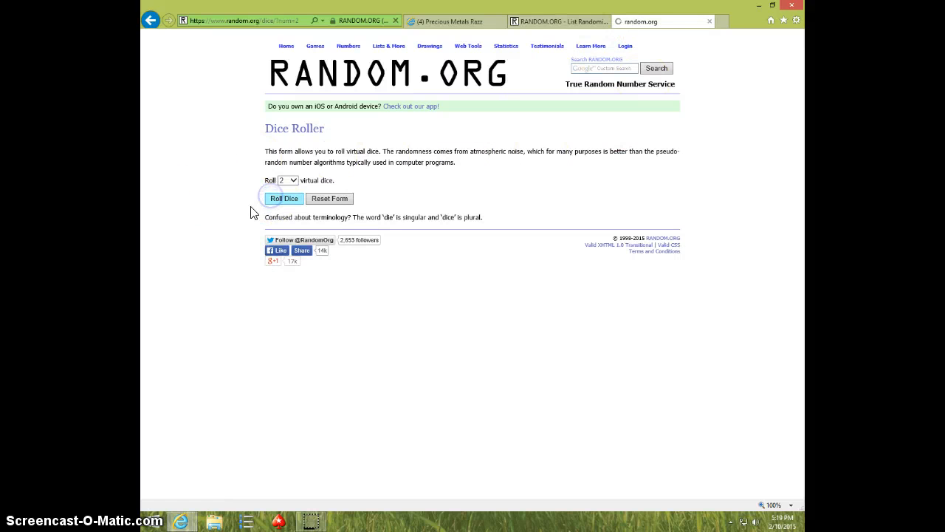
{"action": "left_click", "coordinate": [560, 22]}
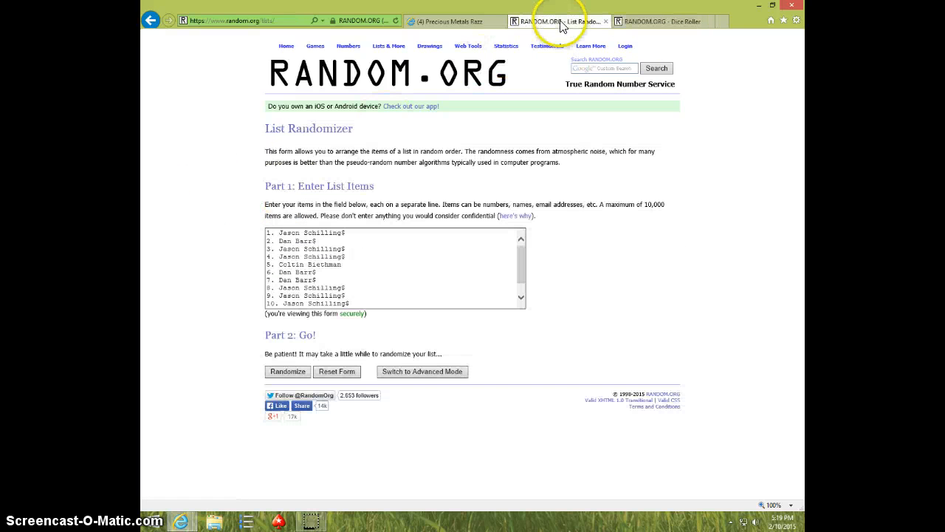
{"action": "left_click", "coordinate": [781, 525]}
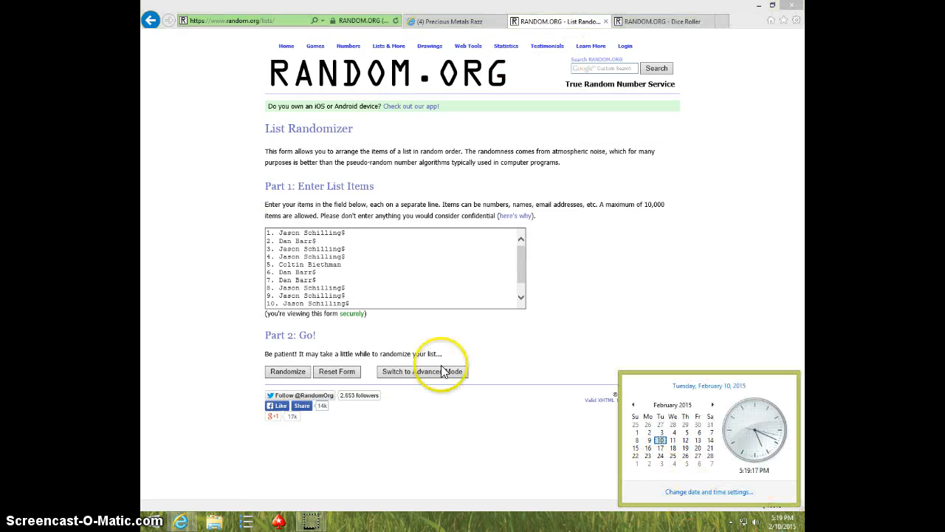
- Randomize the 12-spot list and reshuffle it repeatedly until it has been randomized 9 times
{"action": "left_click", "coordinate": [288, 372]}
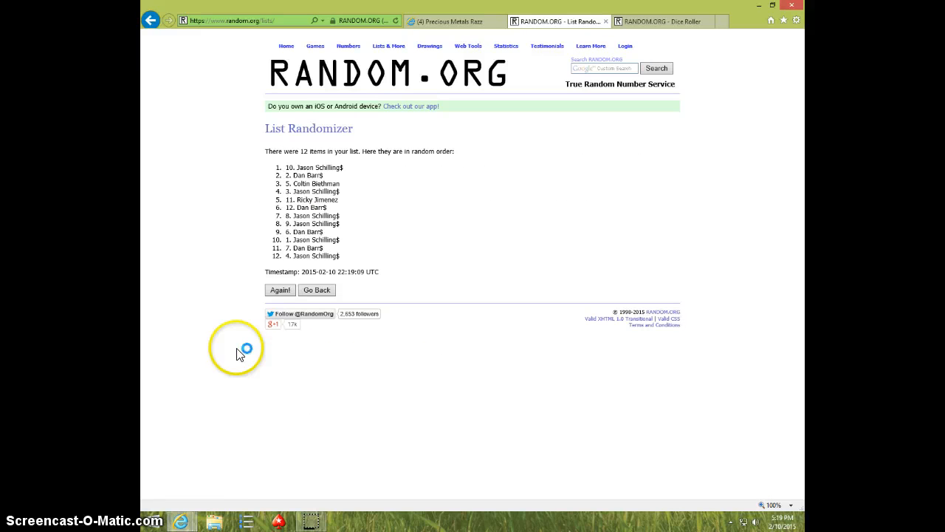
{"action": "left_click", "coordinate": [279, 288]}
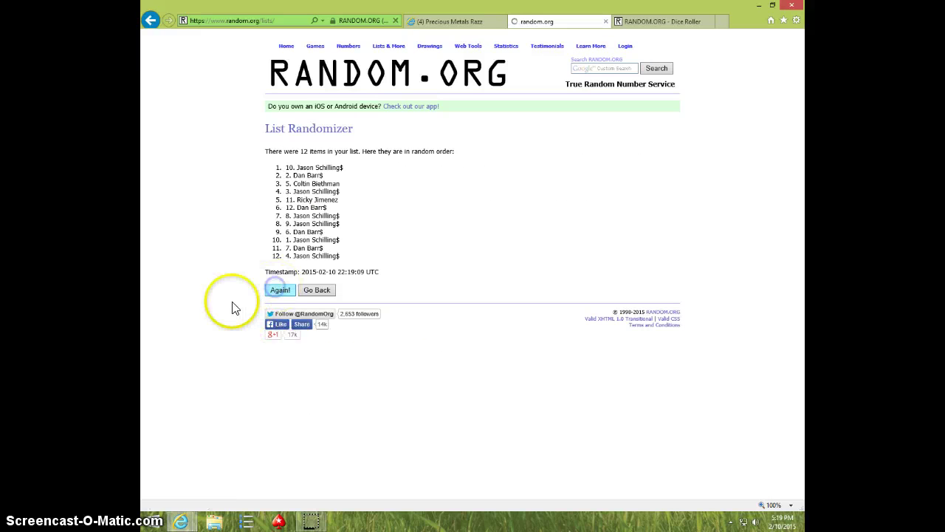
{"action": "left_click", "coordinate": [270, 310]}
{"action": "left_click", "coordinate": [279, 311]}
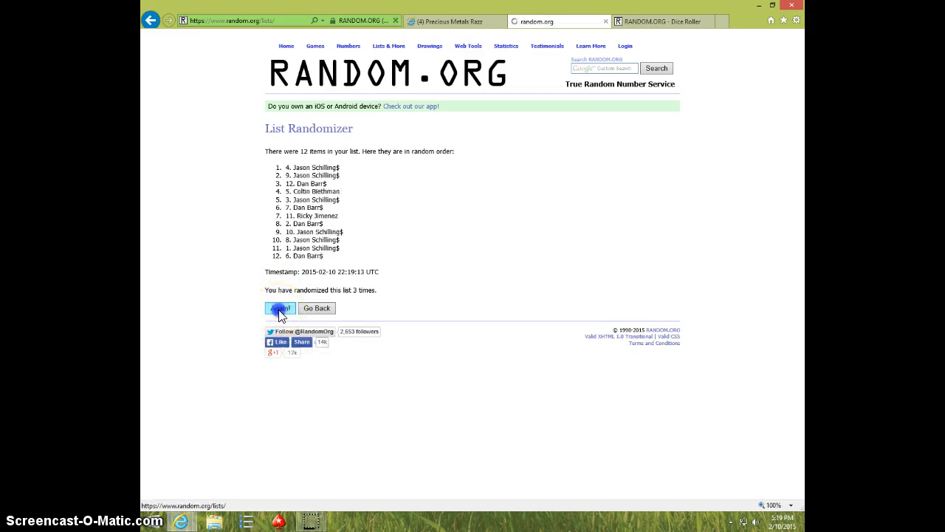
{"action": "left_click", "coordinate": [265, 312]}
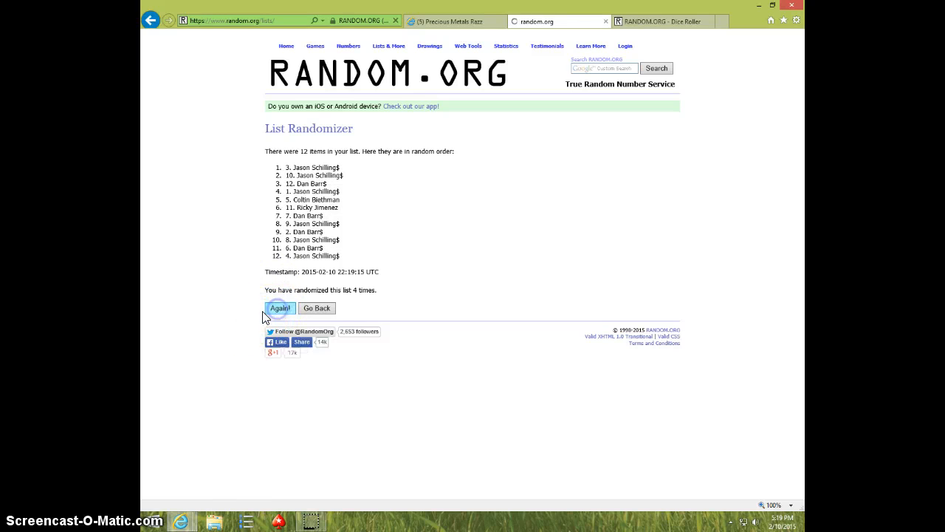
{"action": "left_click", "coordinate": [268, 310]}
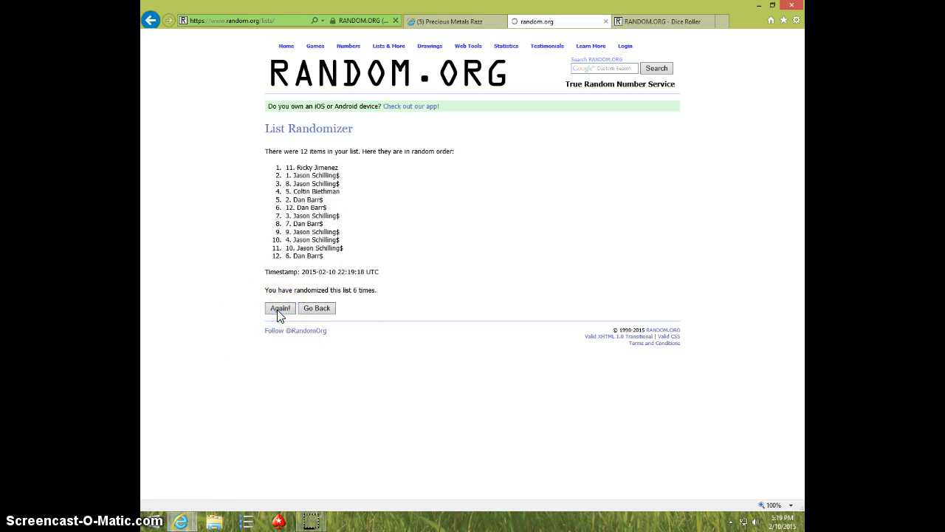
{"action": "left_click", "coordinate": [278, 310]}
{"action": "left_click", "coordinate": [277, 310]}
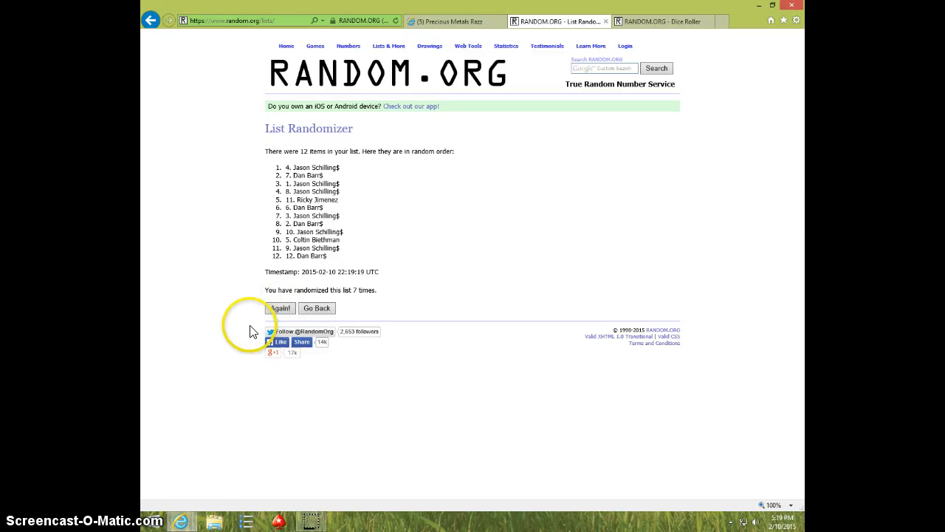
{"action": "left_click", "coordinate": [273, 314]}
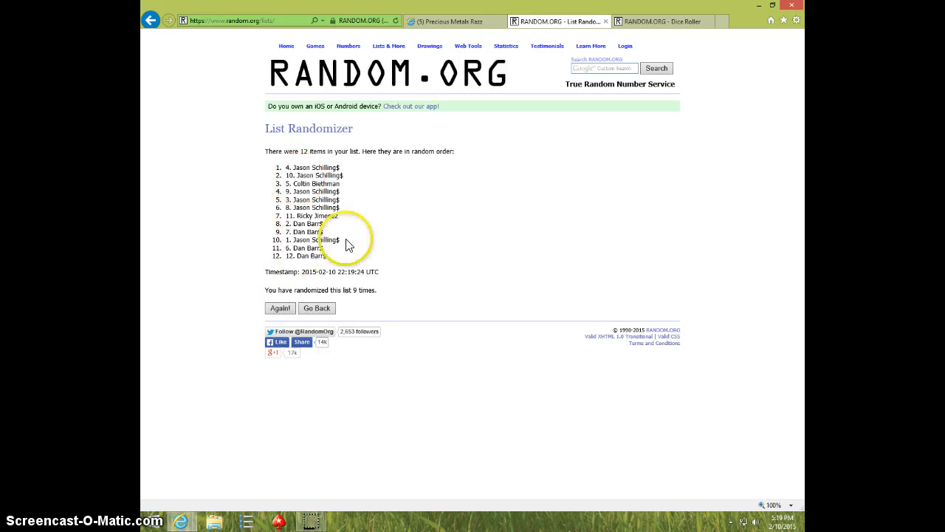
- Check the dice roll, show the clock, then randomize the list a tenth time
{"action": "left_click", "coordinate": [656, 22]}
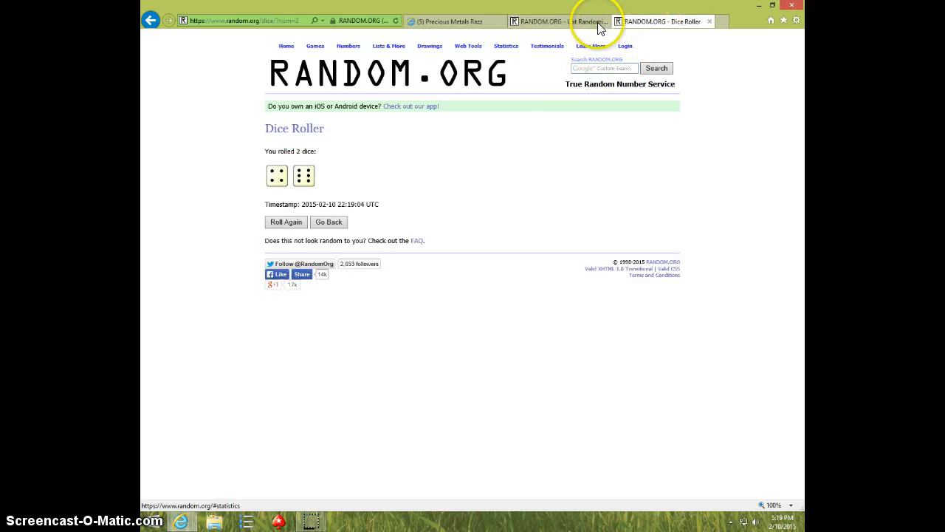
{"action": "left_click", "coordinate": [563, 24]}
{"action": "left_click", "coordinate": [775, 521]}
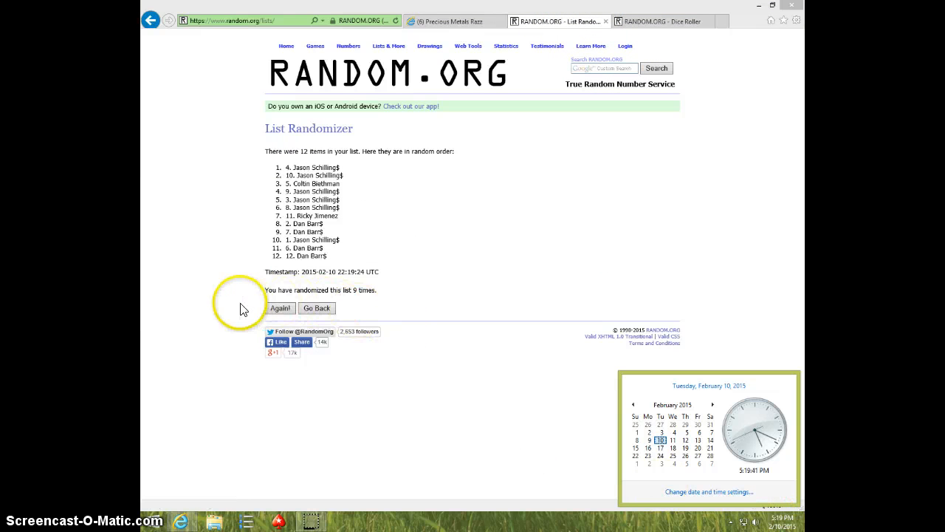
{"action": "left_click", "coordinate": [281, 309]}
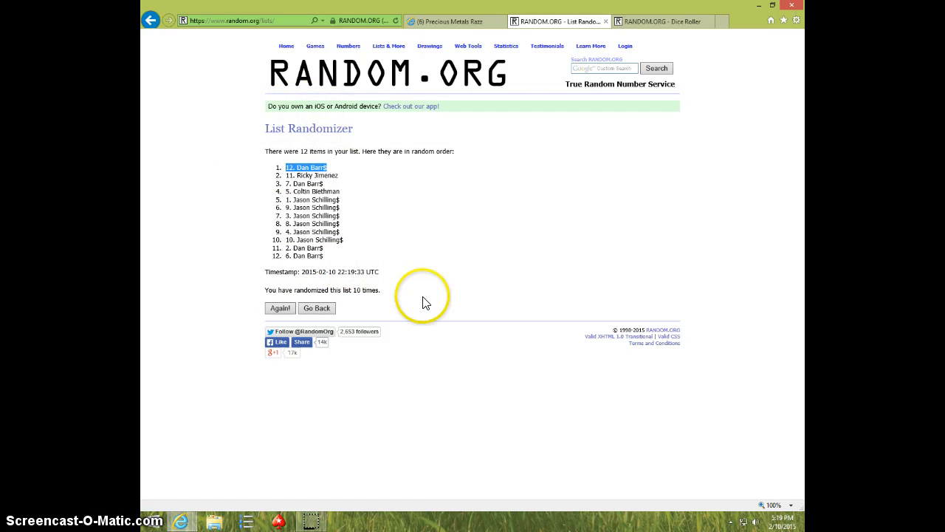
{"action": "left_click", "coordinate": [644, 24]}
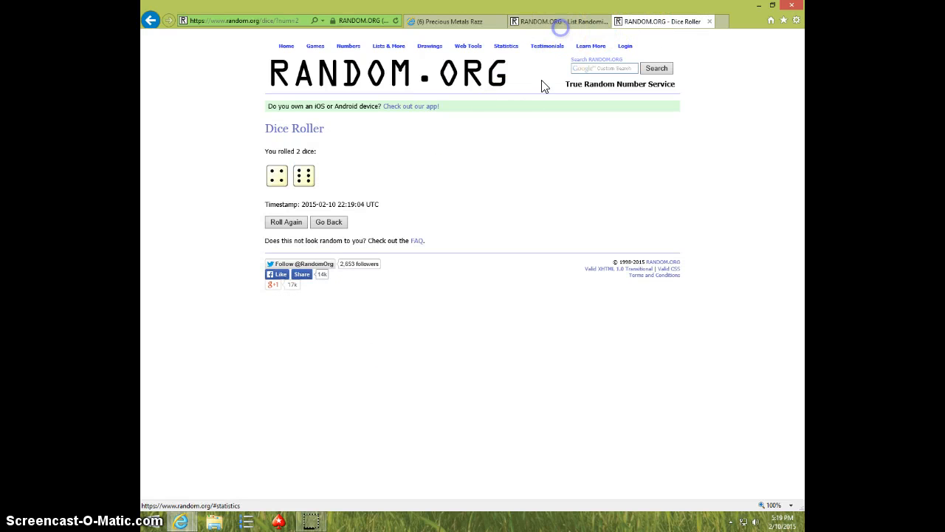
{"action": "left_click", "coordinate": [554, 22]}
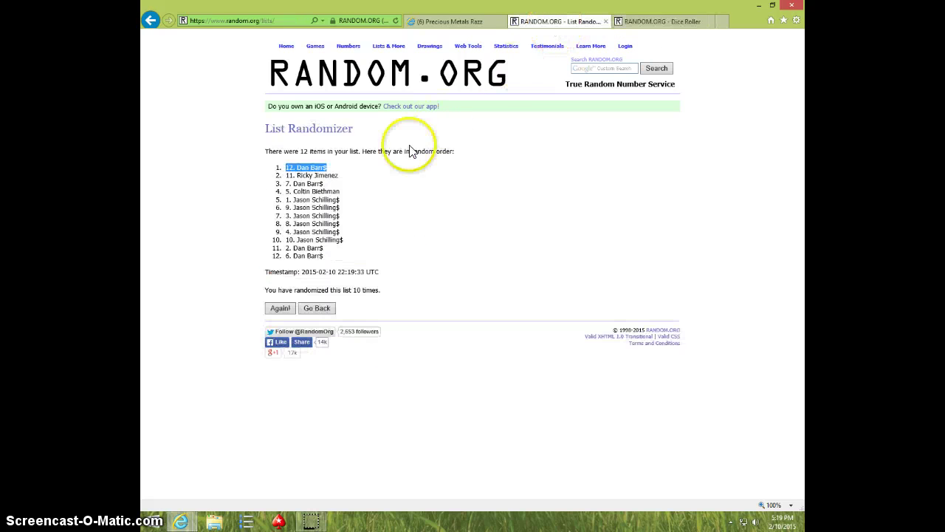
{"action": "triple_click", "coordinate": [391, 184]}
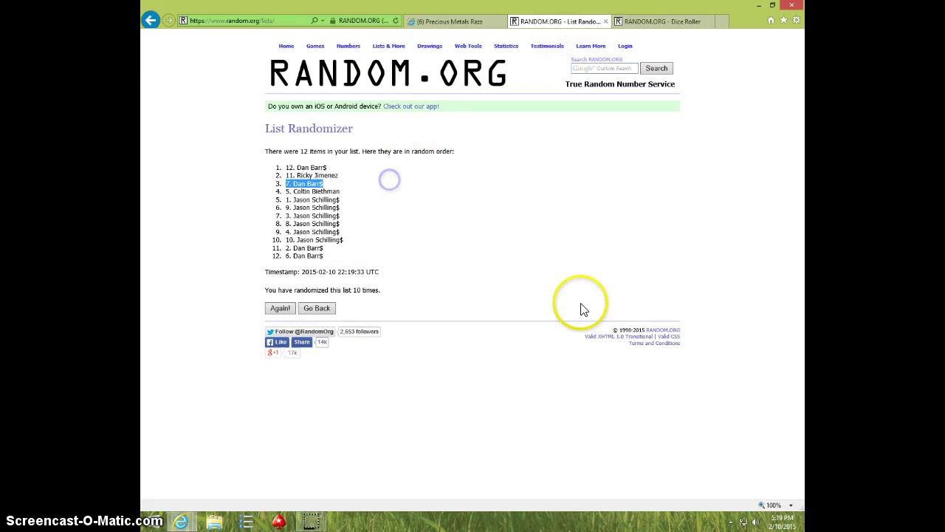
{"action": "left_click", "coordinate": [777, 523]}
{"action": "left_click", "coordinate": [456, 26]}
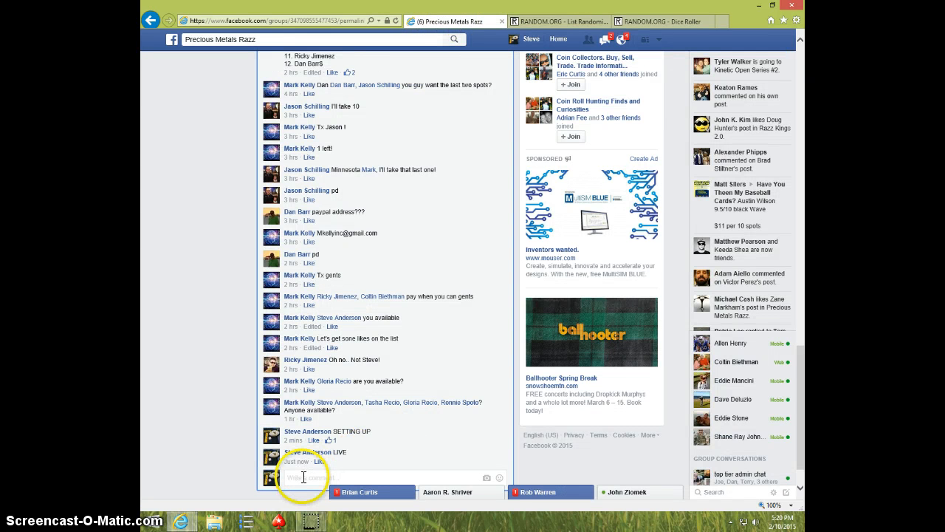
{"action": "type", "text": "ppNE"}
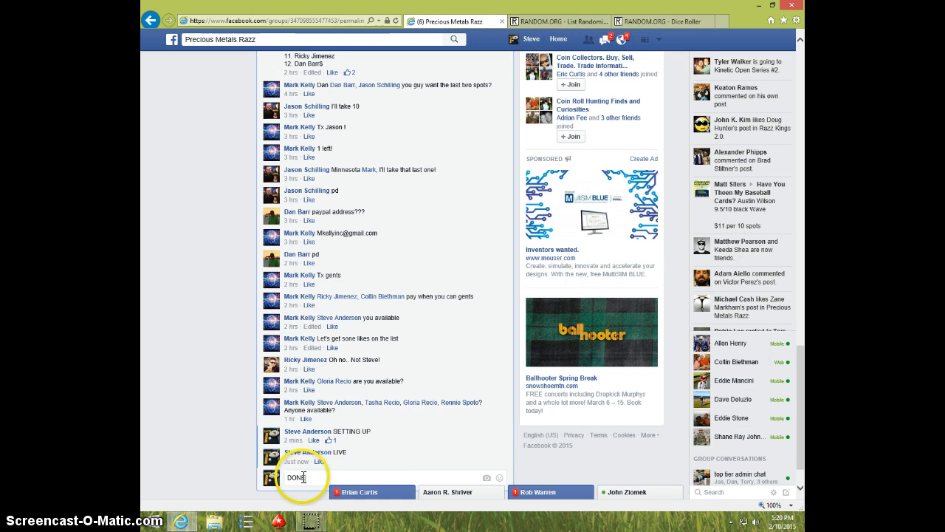
- Post a 'DONE' comment under the raffle thread and show the system clock
{"action": "key", "text": "Return"}
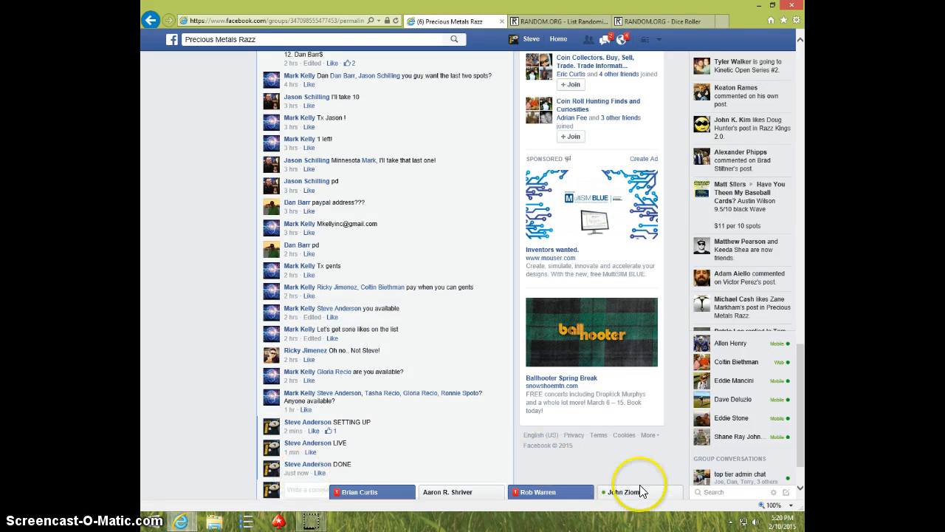
{"action": "left_click", "coordinate": [779, 522]}
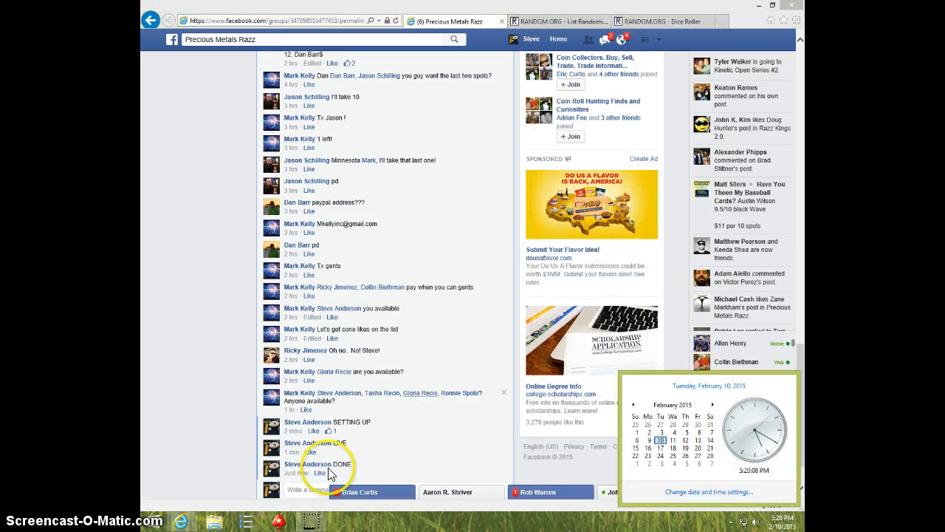